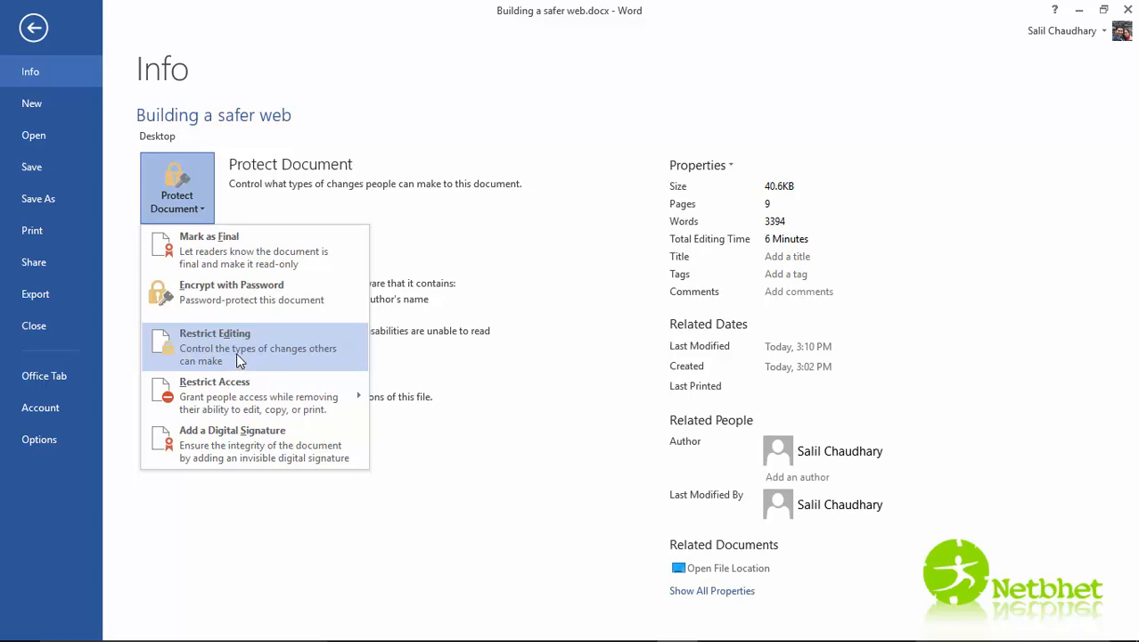
- Limit the document's editing to No changes (Read only) in Restrict Editing
left_click(238, 360)
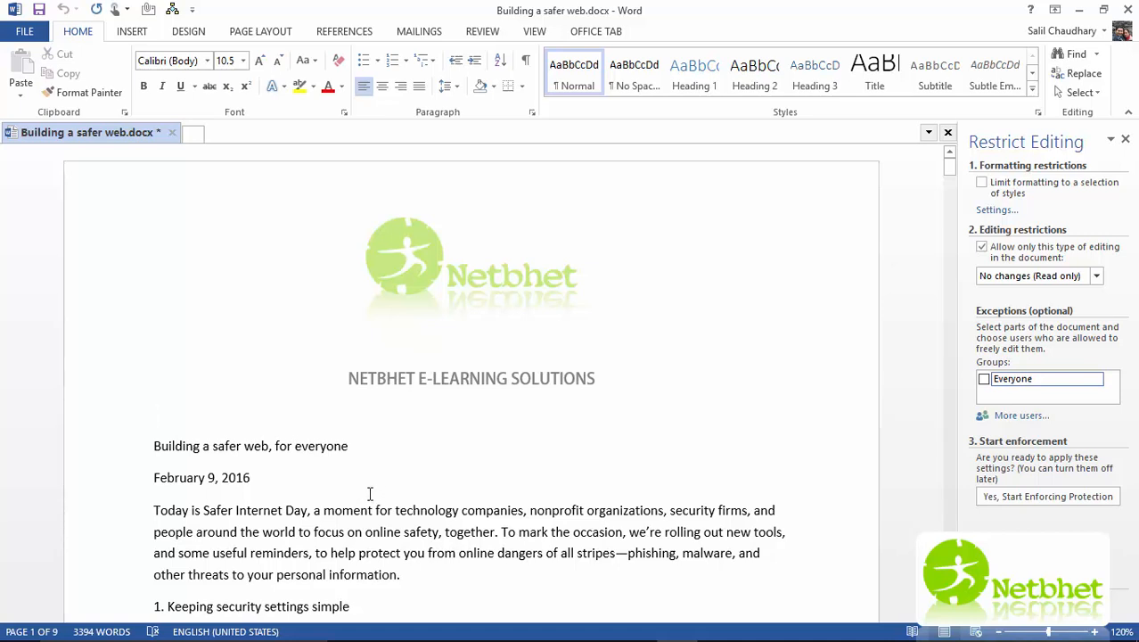
left_click(1096, 277)
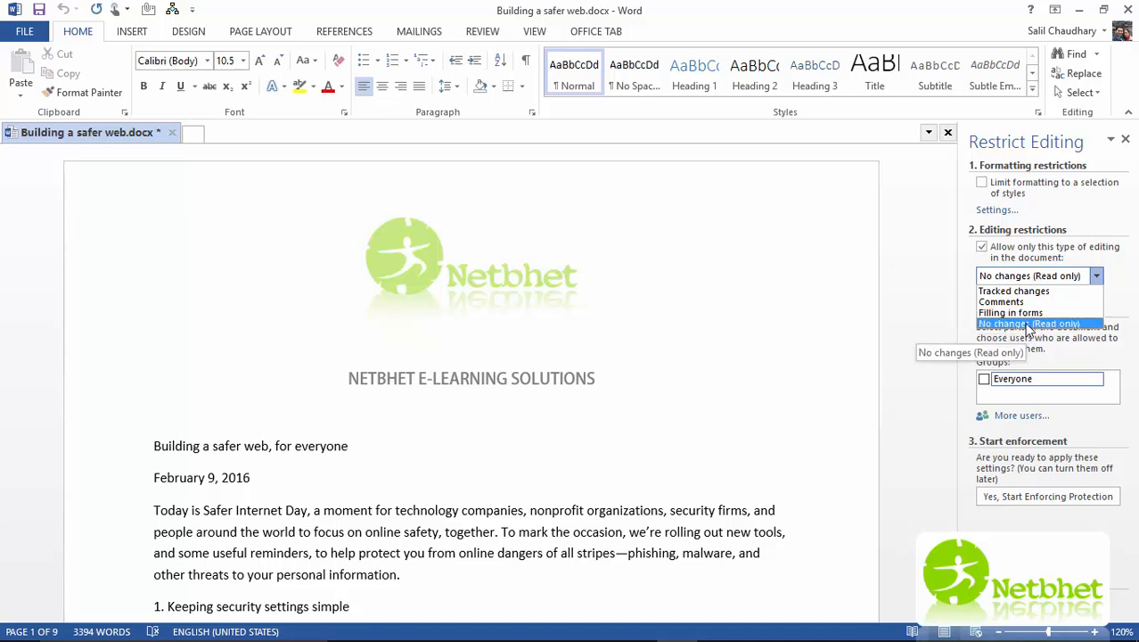
- Keep No changes (Read only) as the restriction and close the editing-type list
left_click(1083, 325)
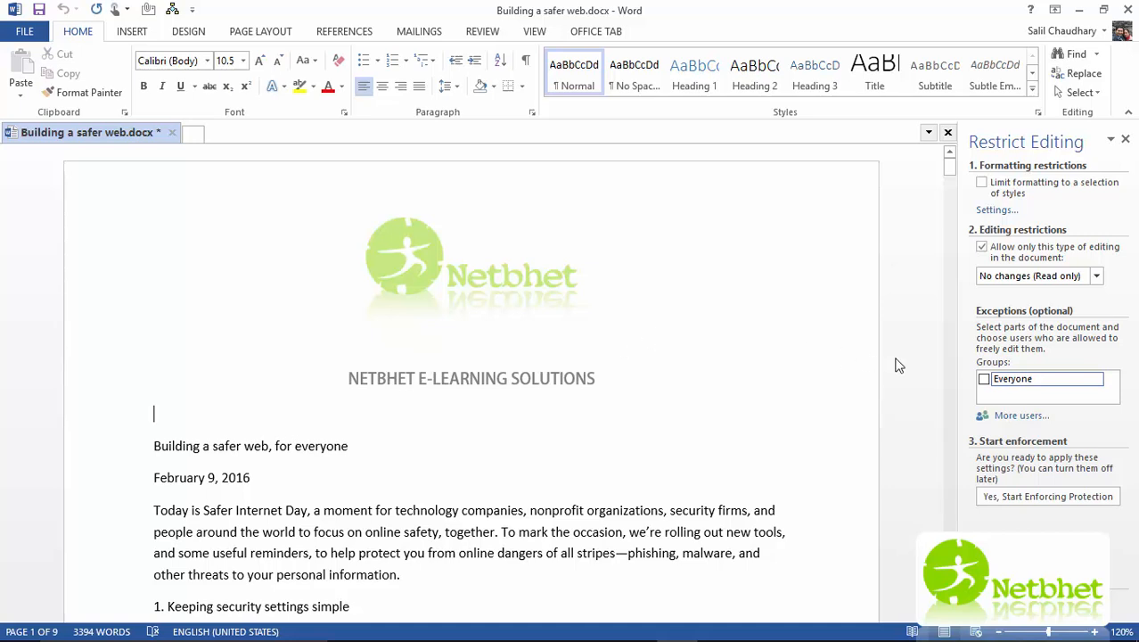
scroll(888, 340, "down", 1)
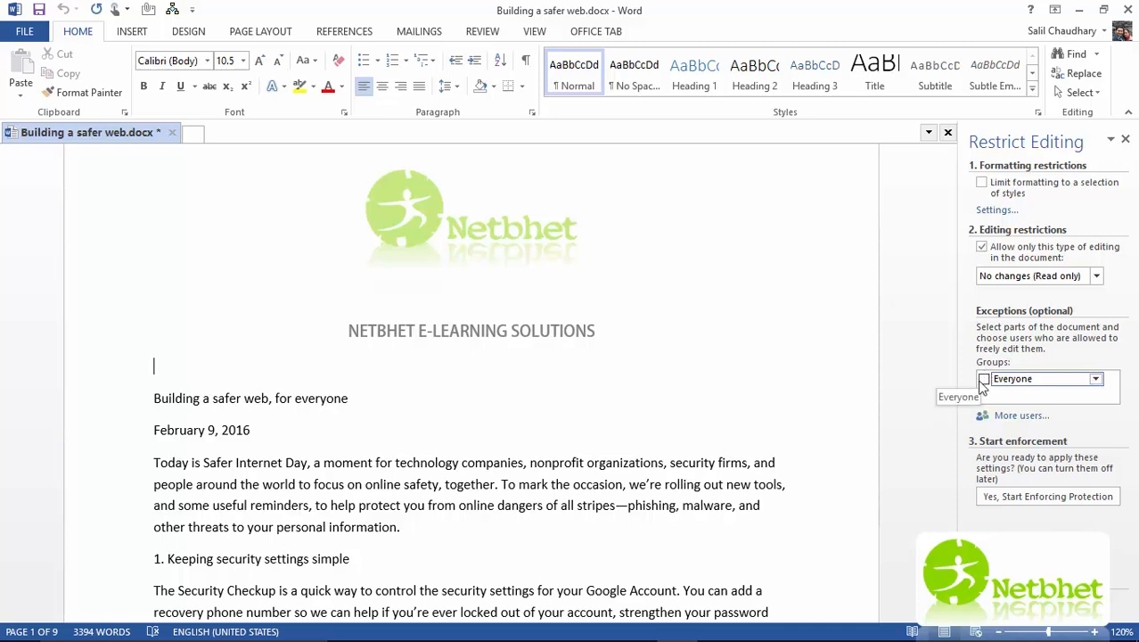
- Add the user's e-mail address as an individual for editing exceptions
left_click(1016, 416)
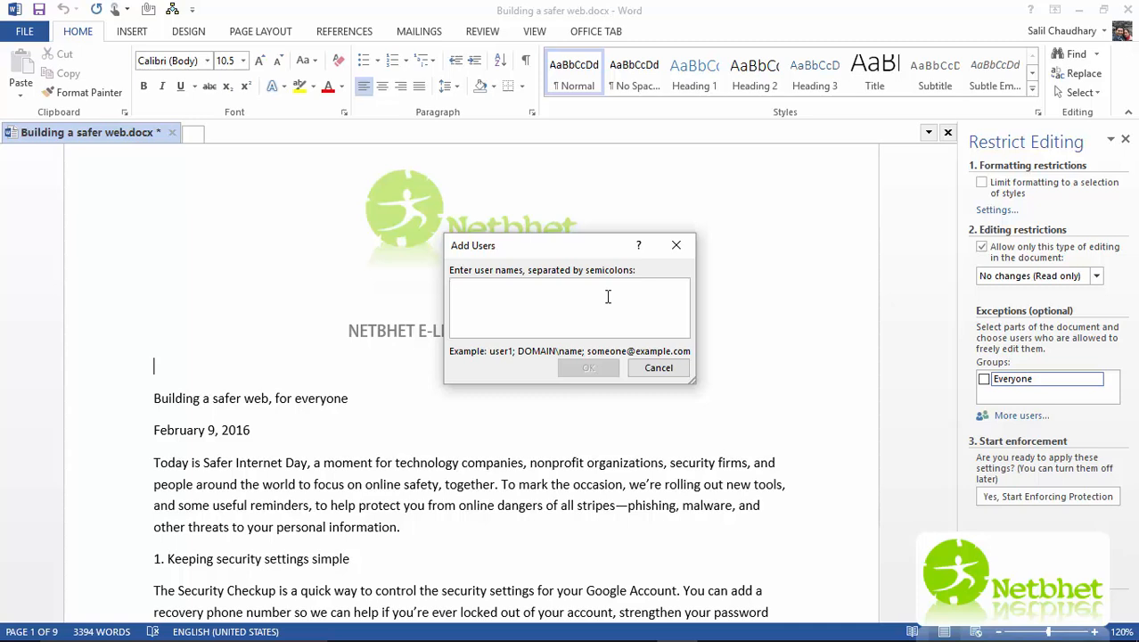
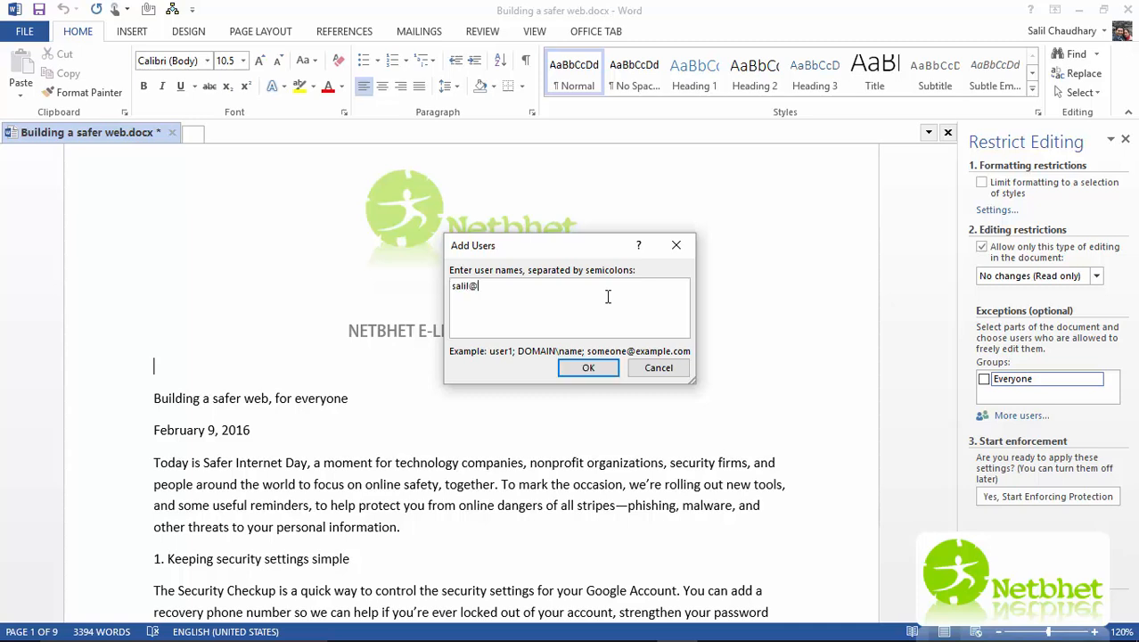
left_click(590, 368)
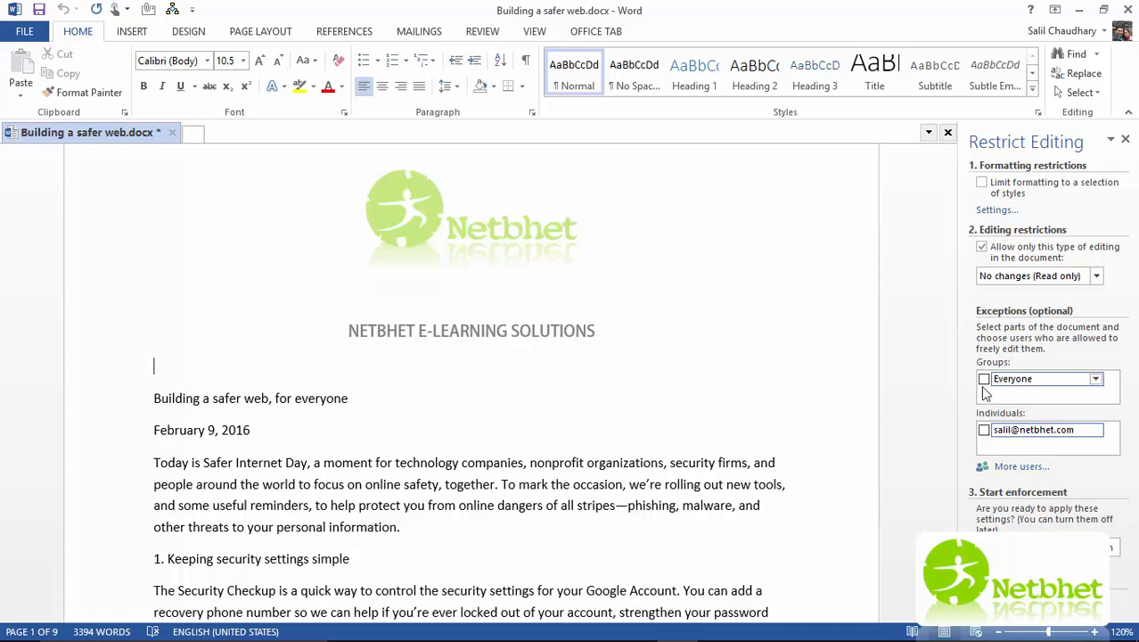
- Make the title, date and first body paragraph editable by the added user
left_click(984, 431)
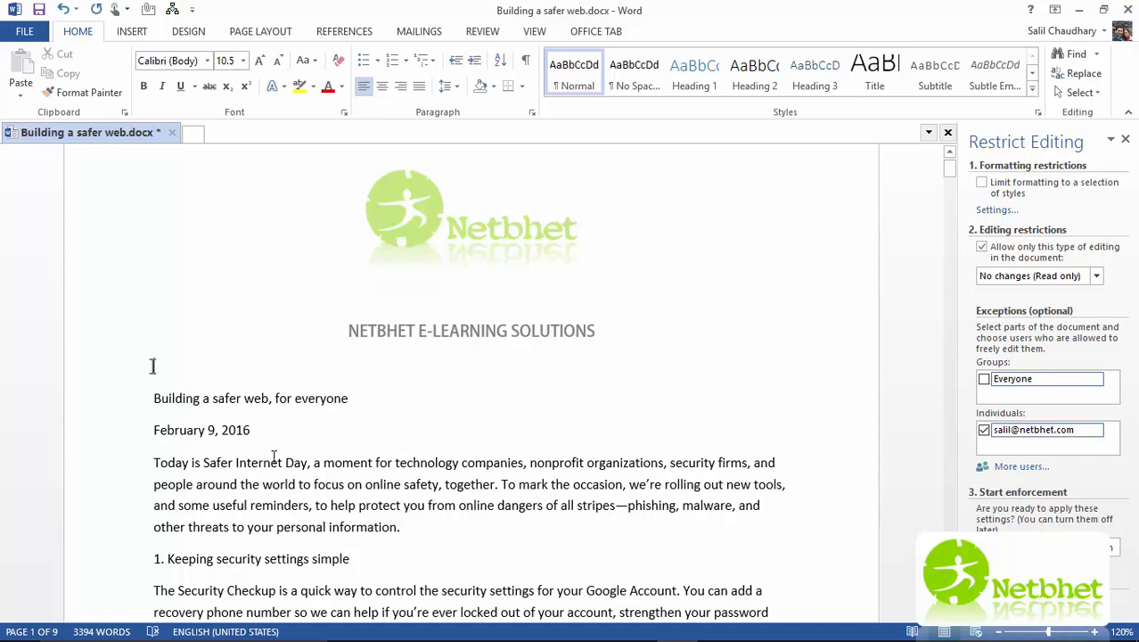
left_click_drag(154, 395, 429, 533)
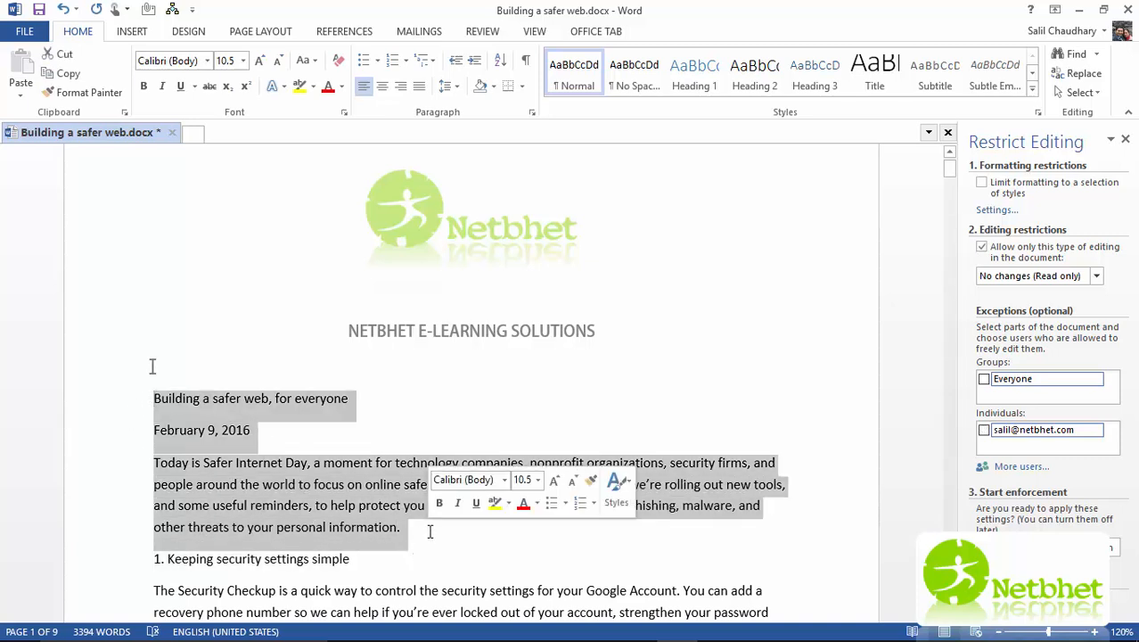
left_click(984, 430)
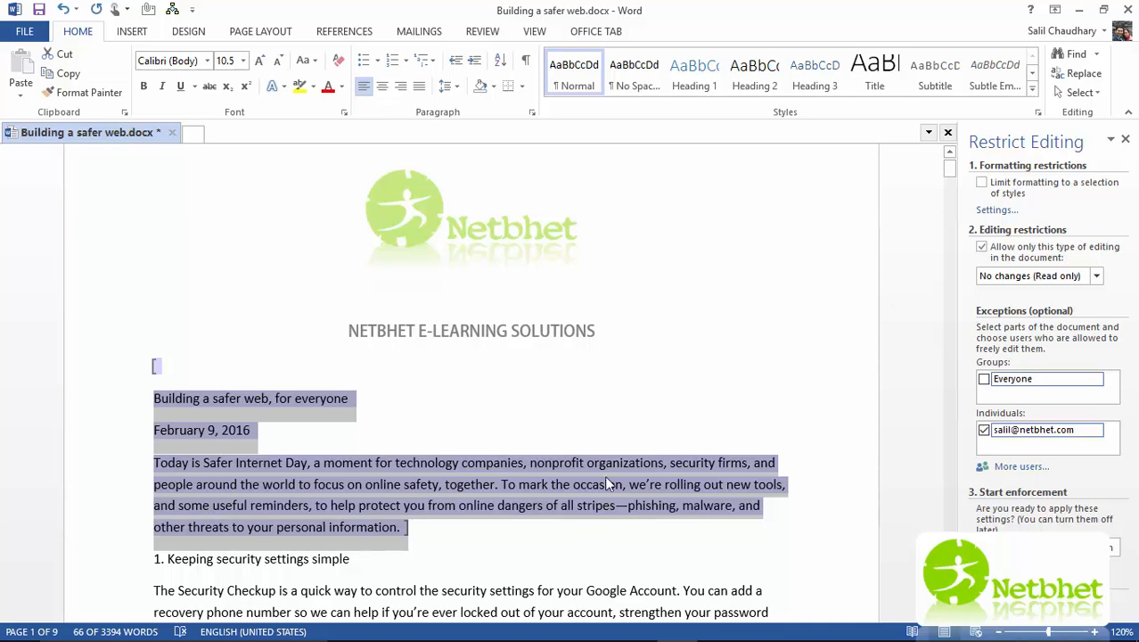
mouse_move(1083, 434)
scroll(426, 520, "down", 2)
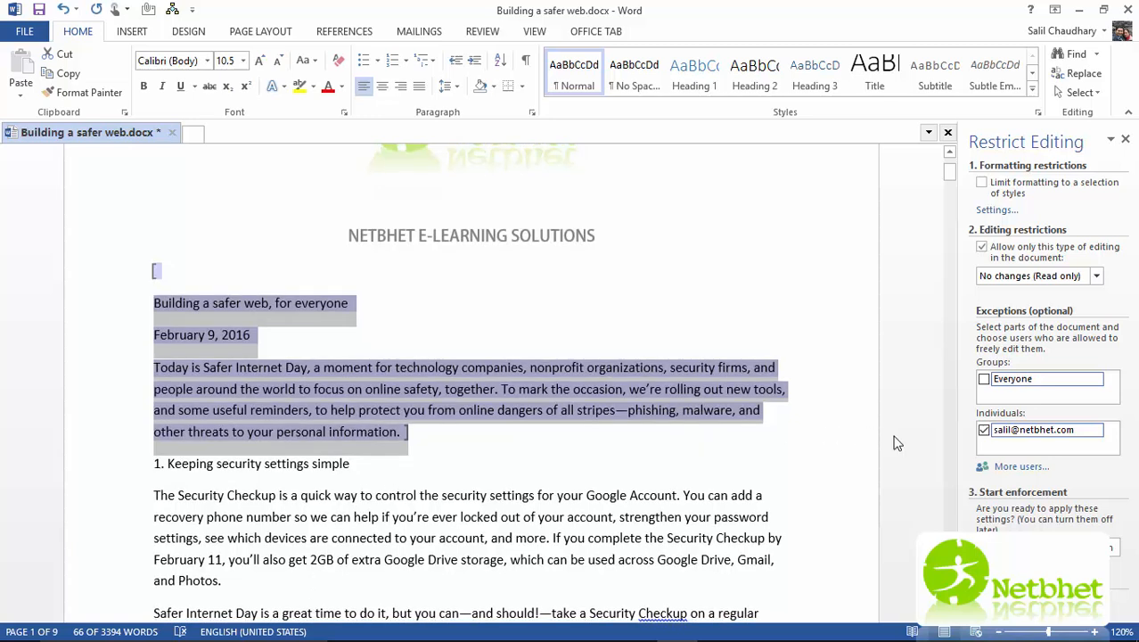
scroll(334, 424, "down", 3)
scroll(335, 423, "down", 5)
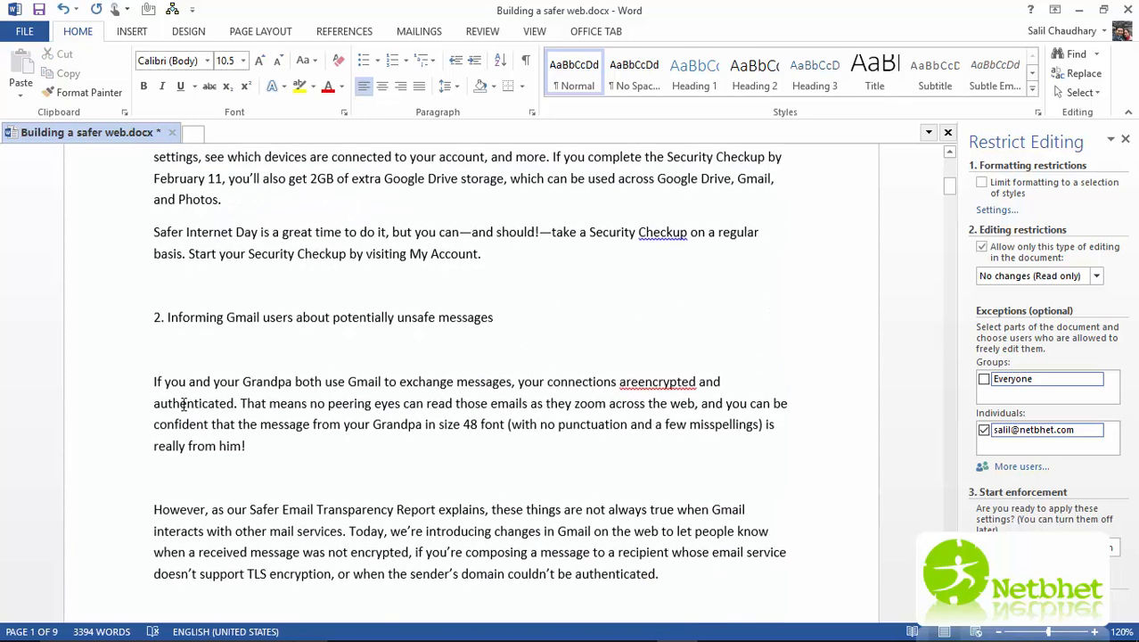
- Let Everyone edit the '2. Informing Gmail users' heading through the paragraph ending 'authenticated.'
left_click_drag(153, 317, 161, 485)
left_click_drag(508, 528, 730, 600)
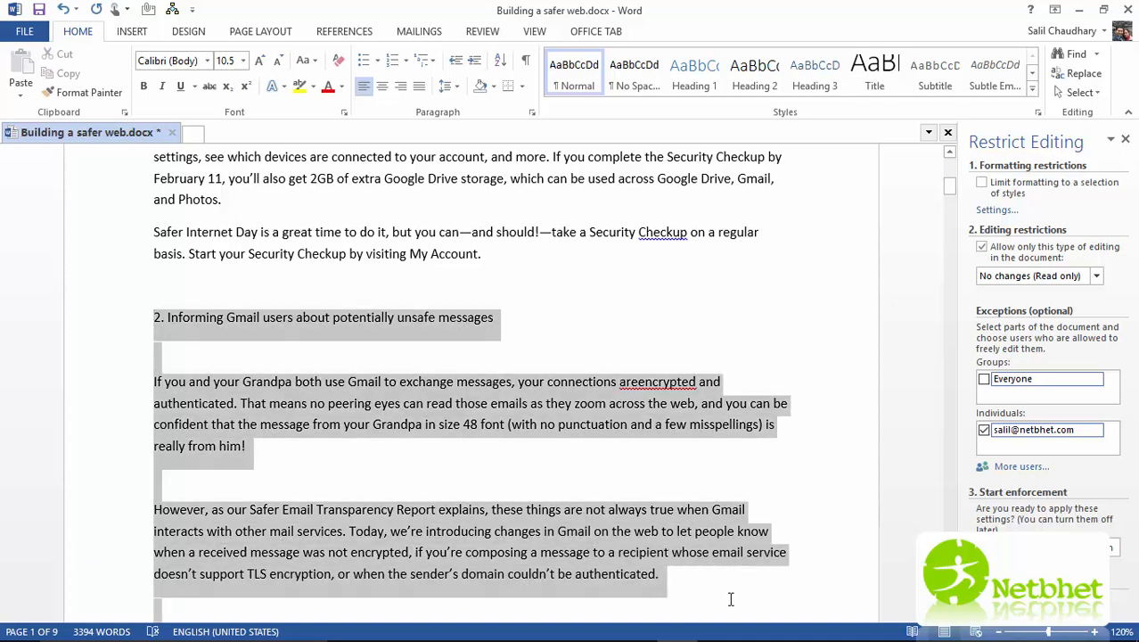
left_click(983, 379)
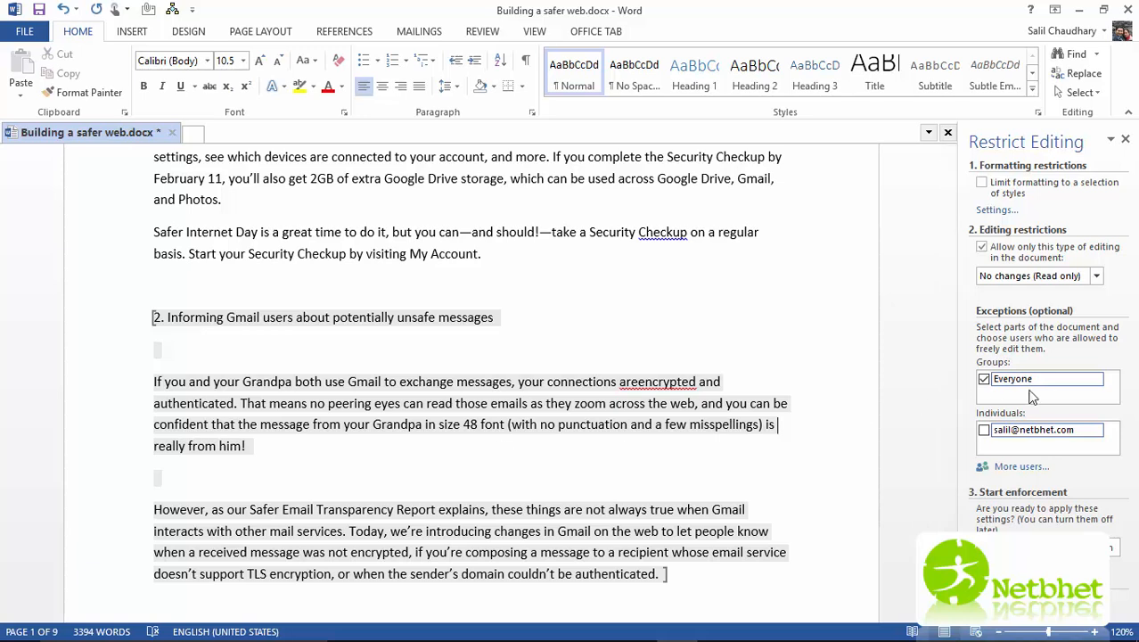
scroll(634, 507, "down", 3)
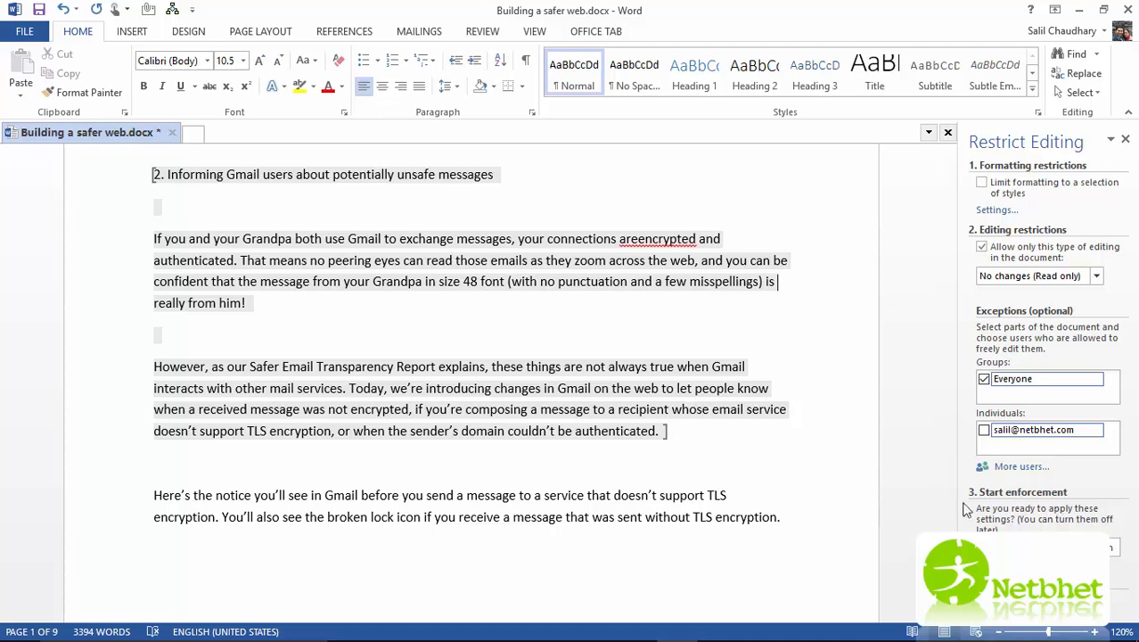
scroll(935, 501, "down", 2)
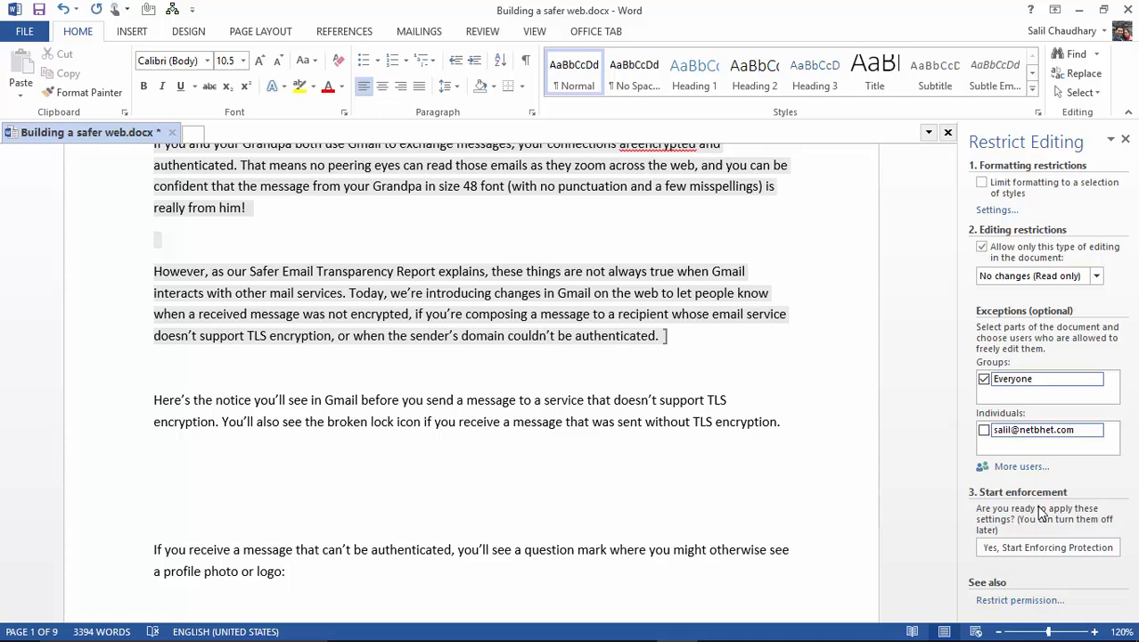
- Start enforcing protection, entering and confirming a protection password
left_click(1046, 553)
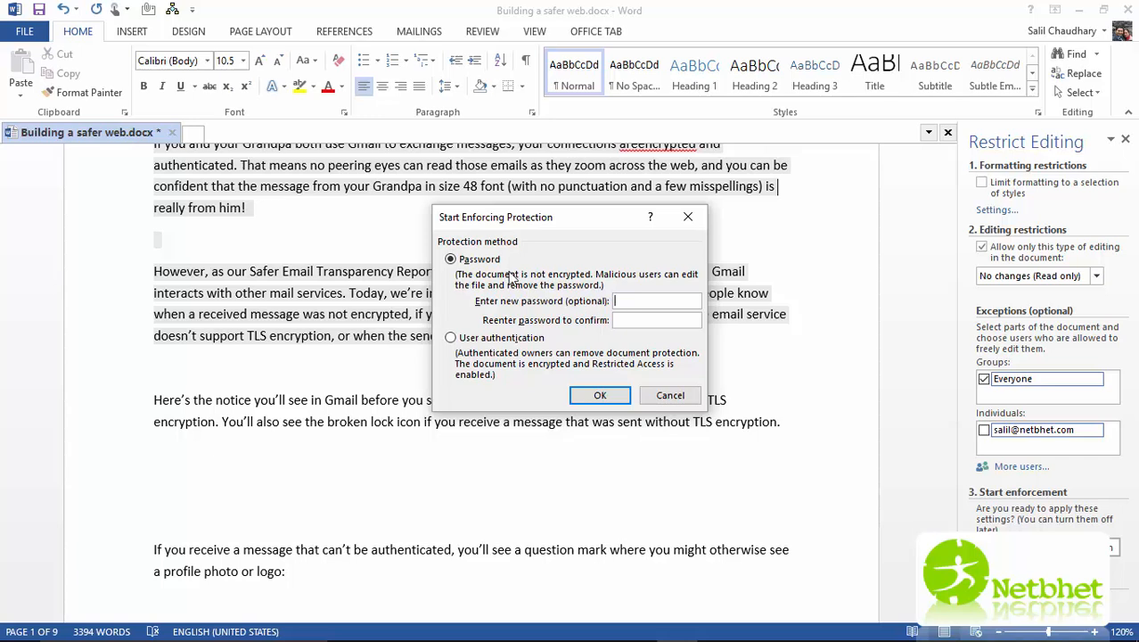
type("********")
key("Tab")
type("********")
left_click(627, 398)
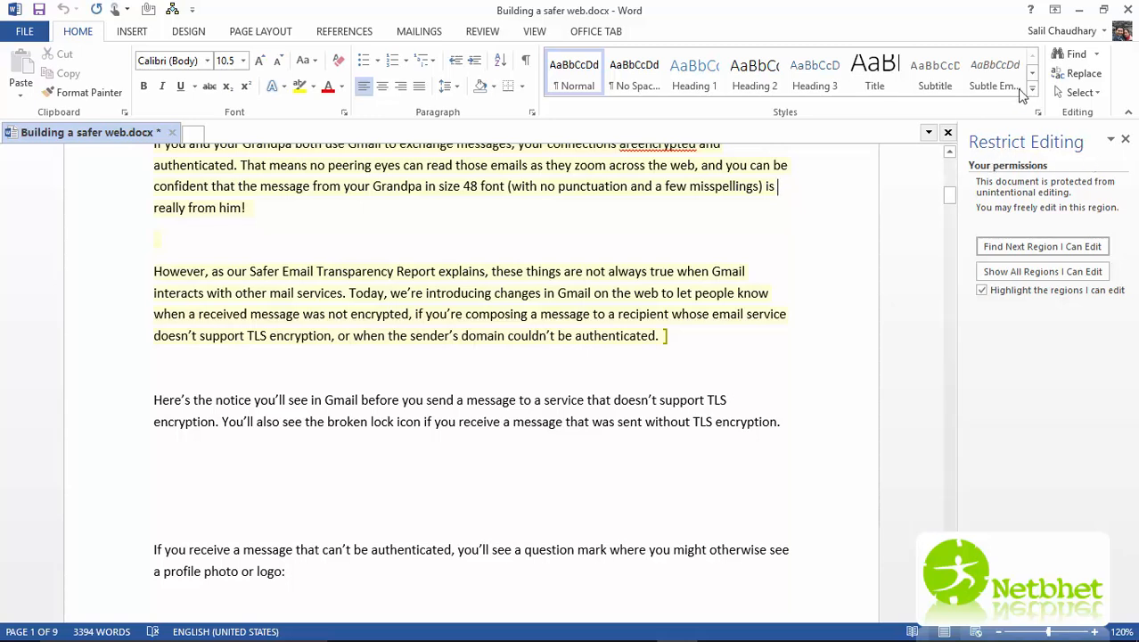
- Save the protected document and close Word
left_click(24, 31)
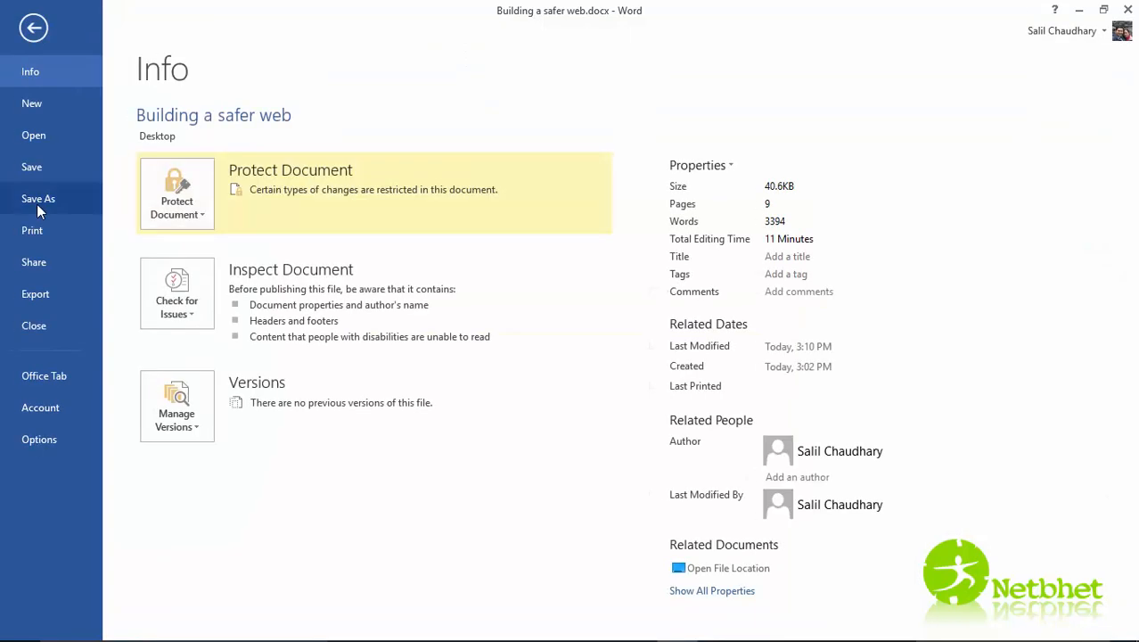
left_click(33, 167)
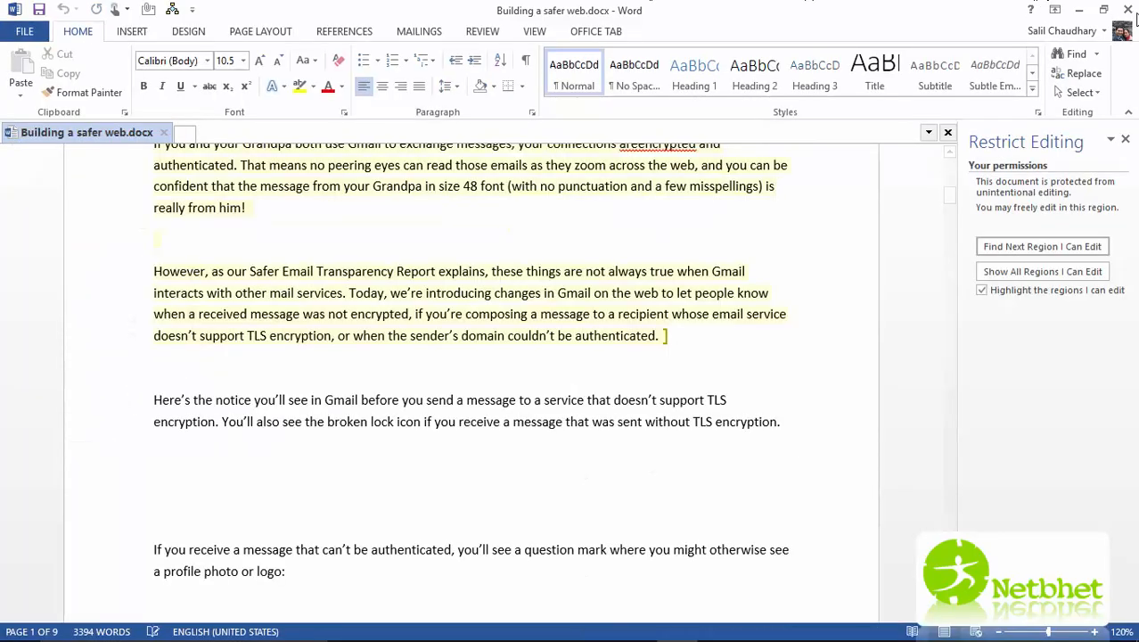
left_click(1129, 11)
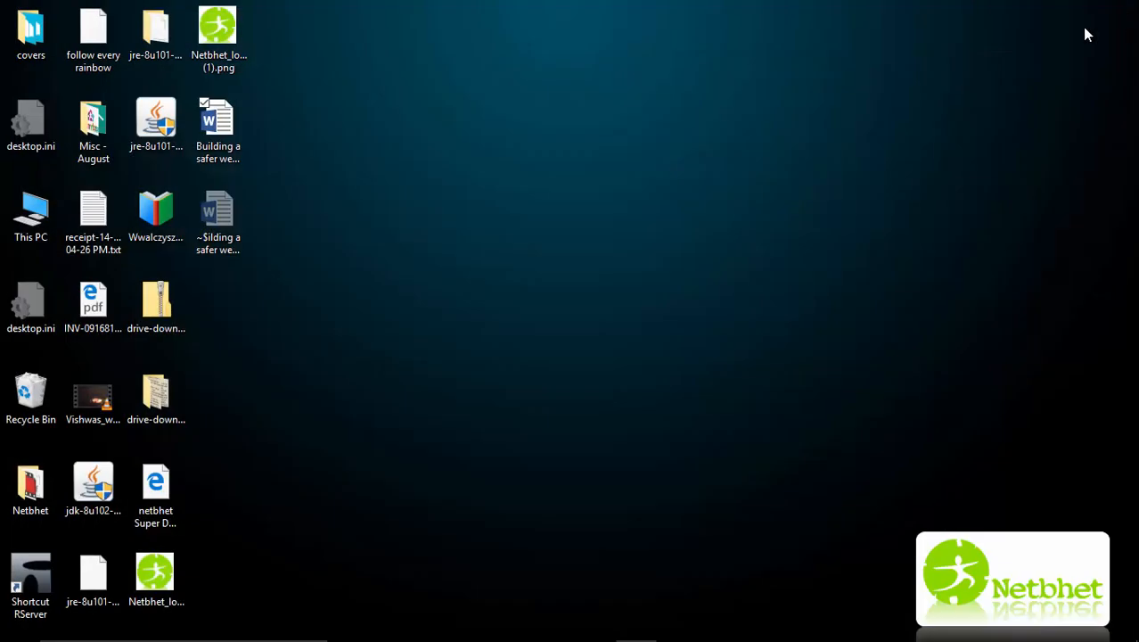
- Reopen Building a safer web.docx and scroll through it to check the editable regions
double_click(223, 156)
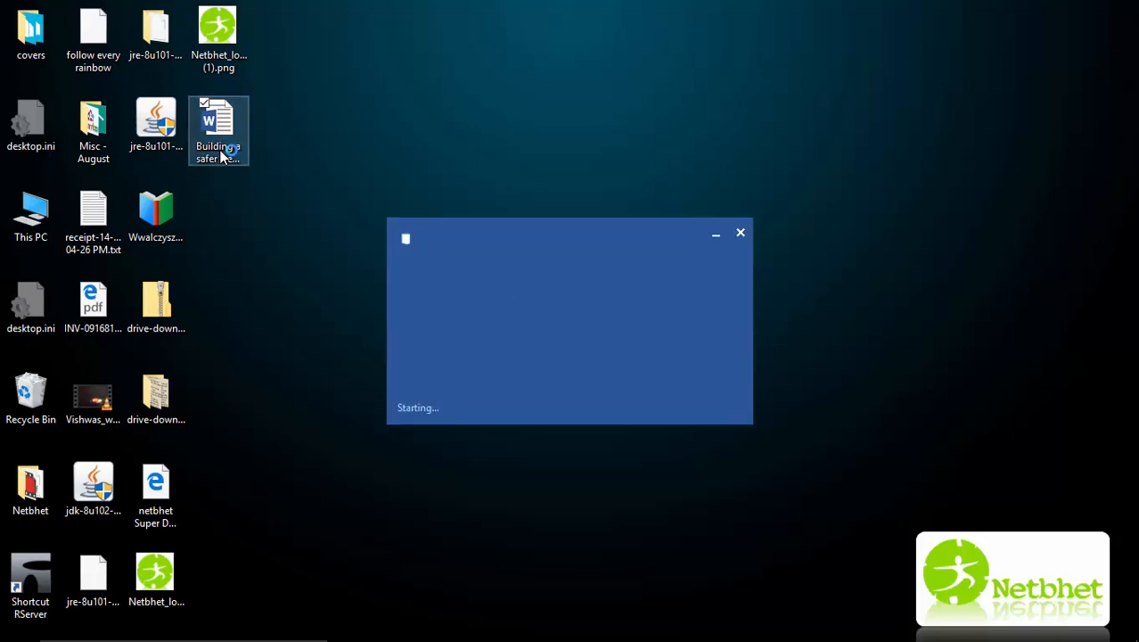
scroll(900, 147, "up", 10)
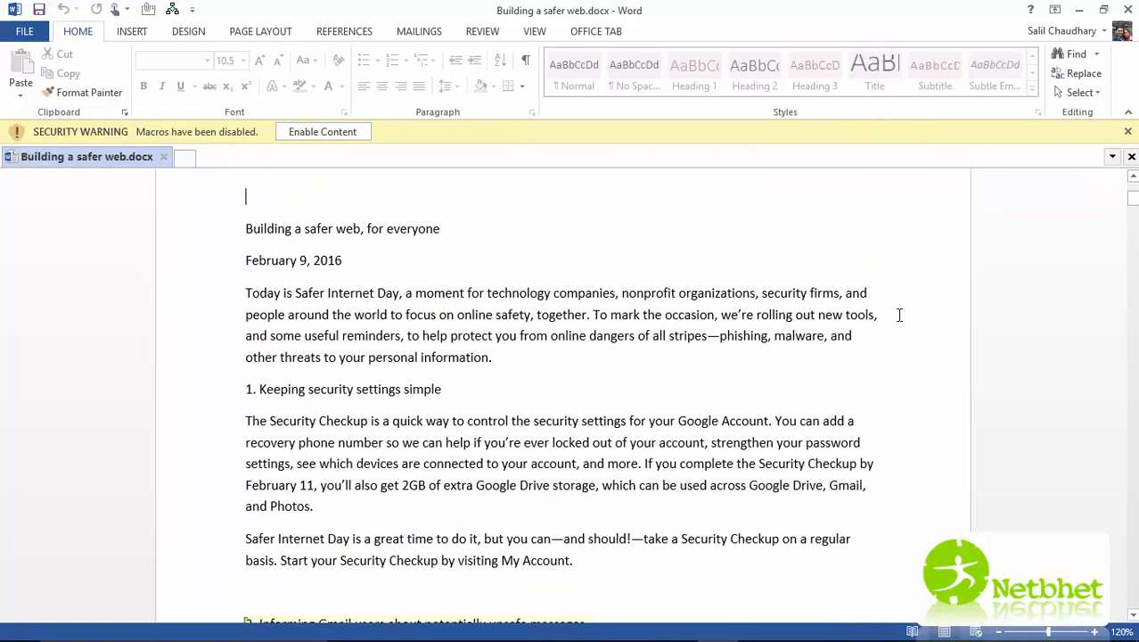
scroll(520, 341, "down", 1)
scroll(521, 342, "down", 15)
scroll(521, 341, "up", 8)
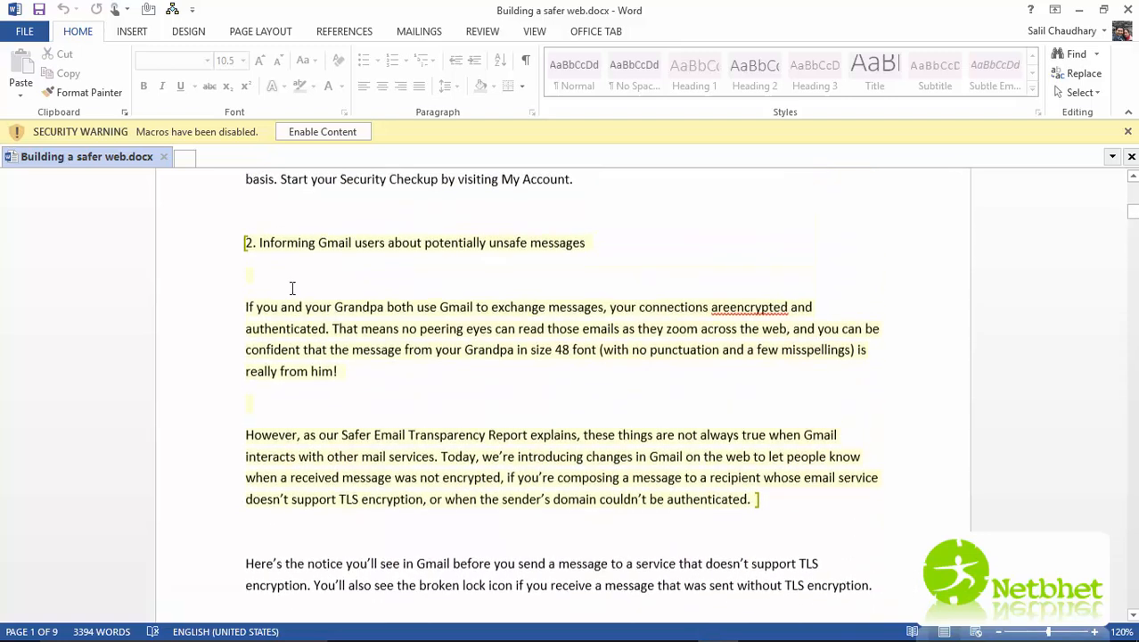
scroll(595, 395, "up", 6)
scroll(599, 396, "up", 6)
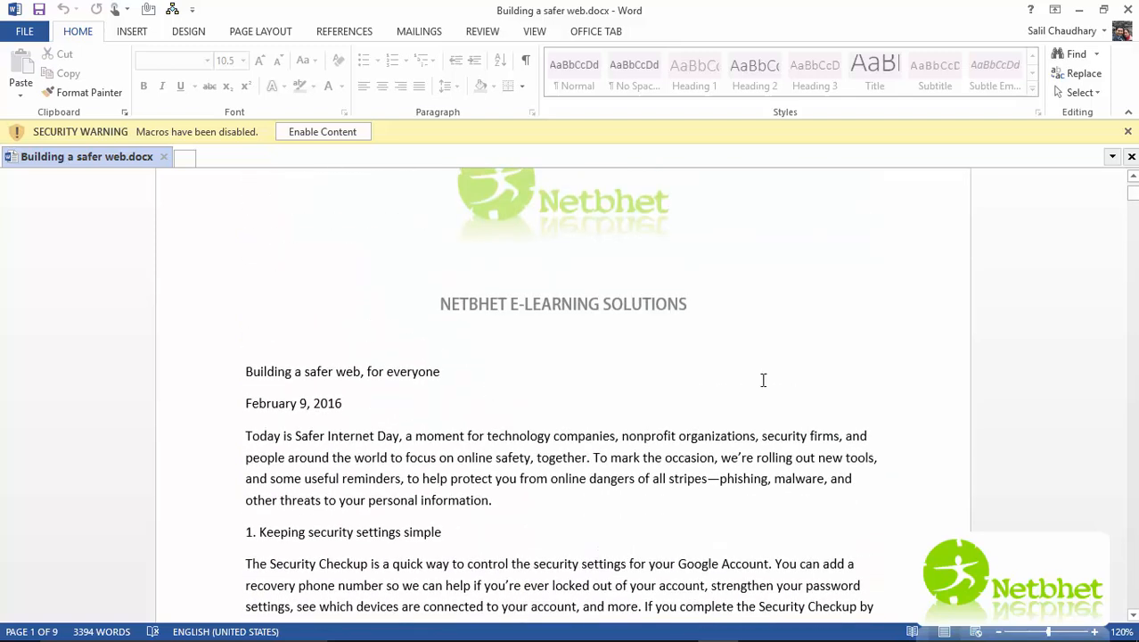